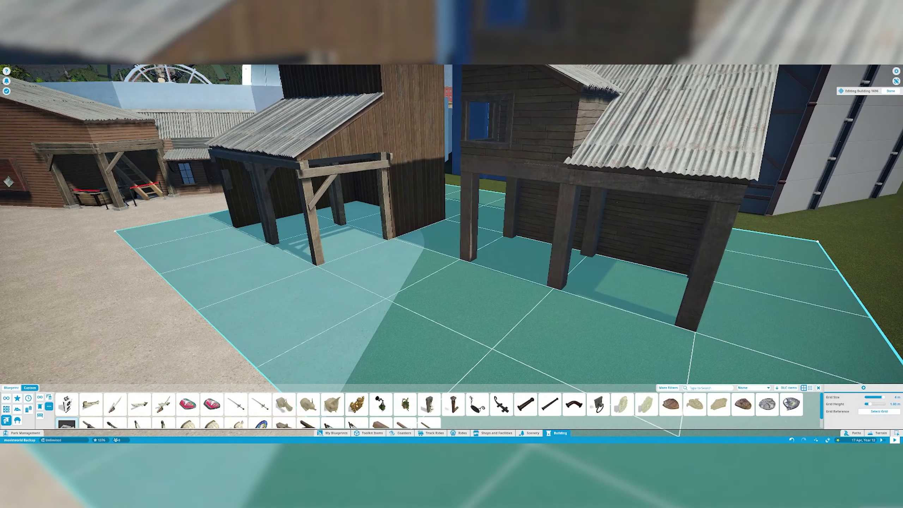
Step: Switch to Scenery placement to begin adding curved stone planter beds to the plaza
left_click(530, 432)
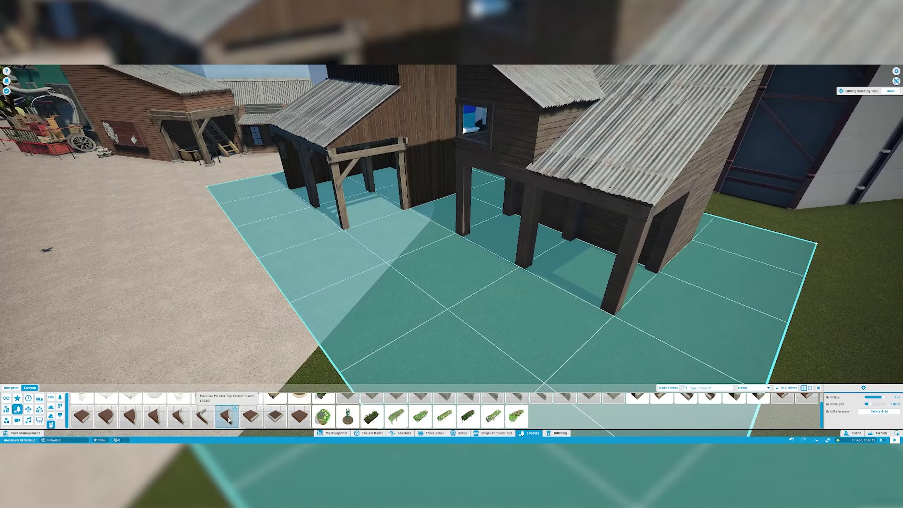